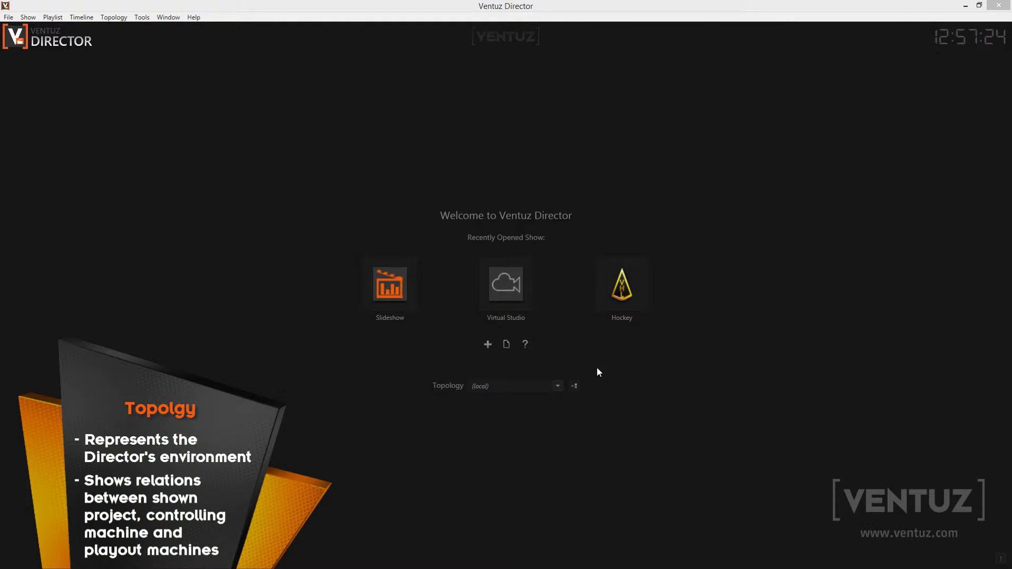
# Step: Keep the (local) topology, open its Topology Editor enlarged to fill the window, and centre the graph
pyautogui.click(553, 386)
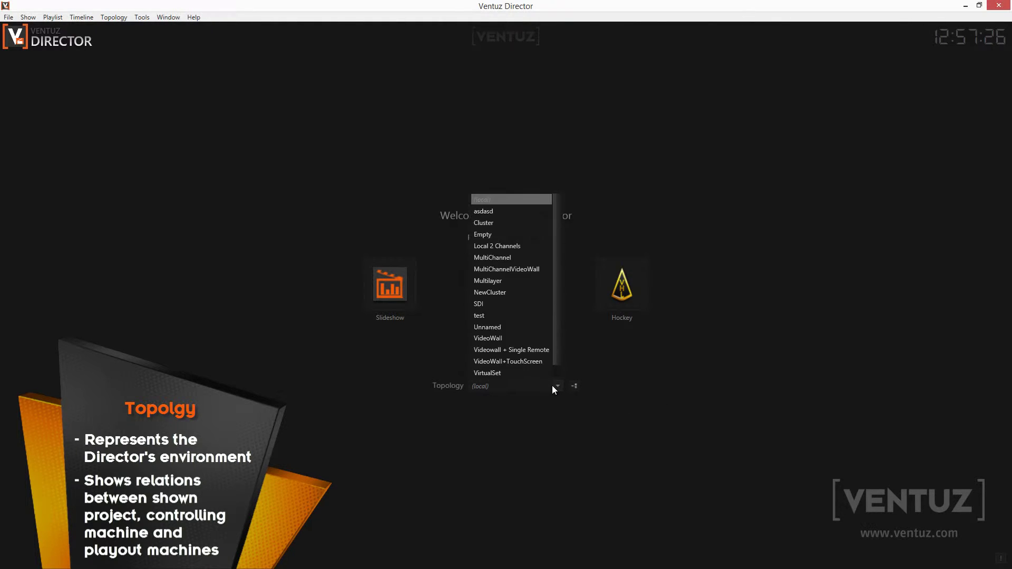
pyautogui.click(605, 386)
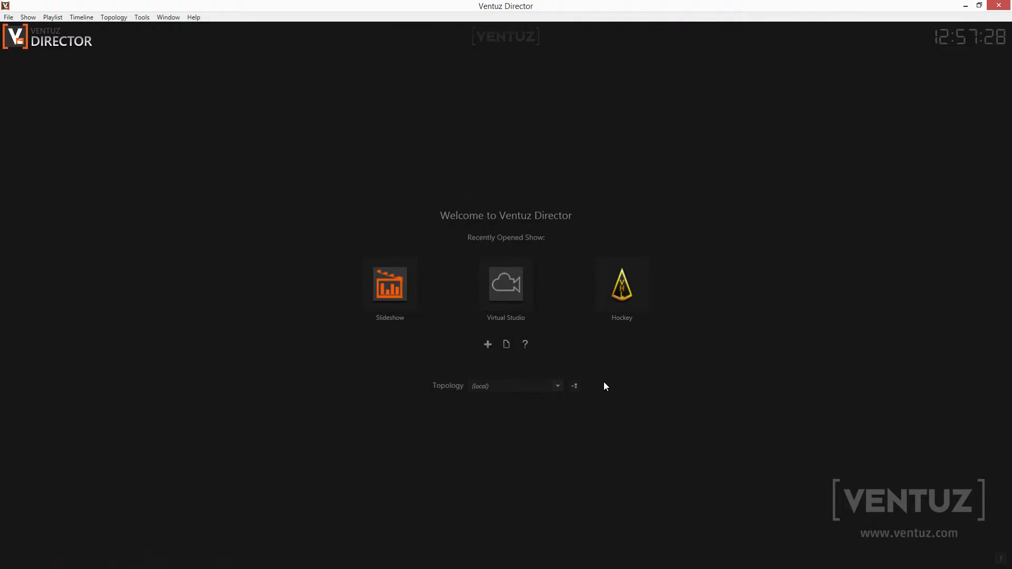
pyautogui.click(574, 386)
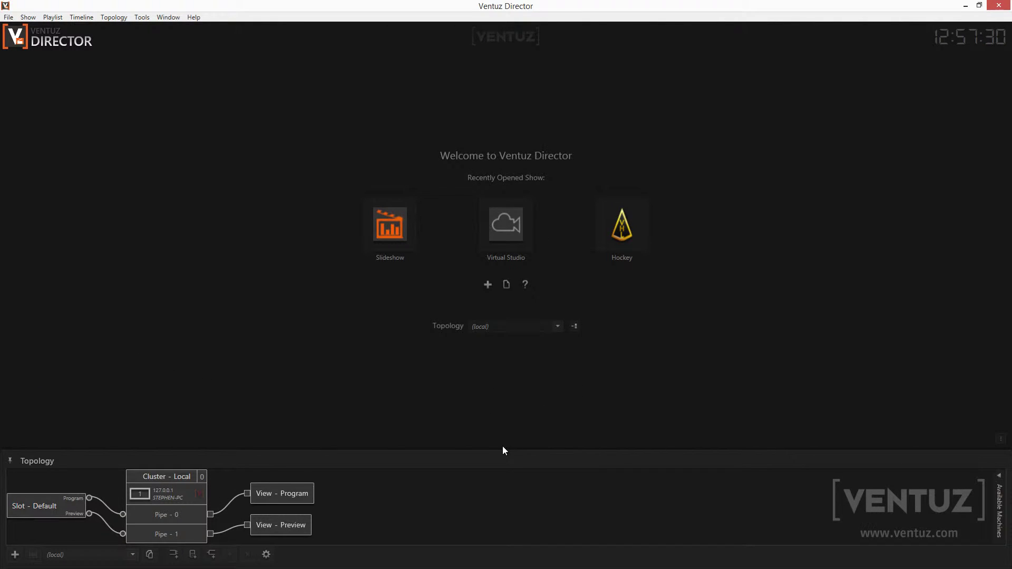
pyautogui.moveTo(502, 448); pyautogui.dragTo(477, 128)
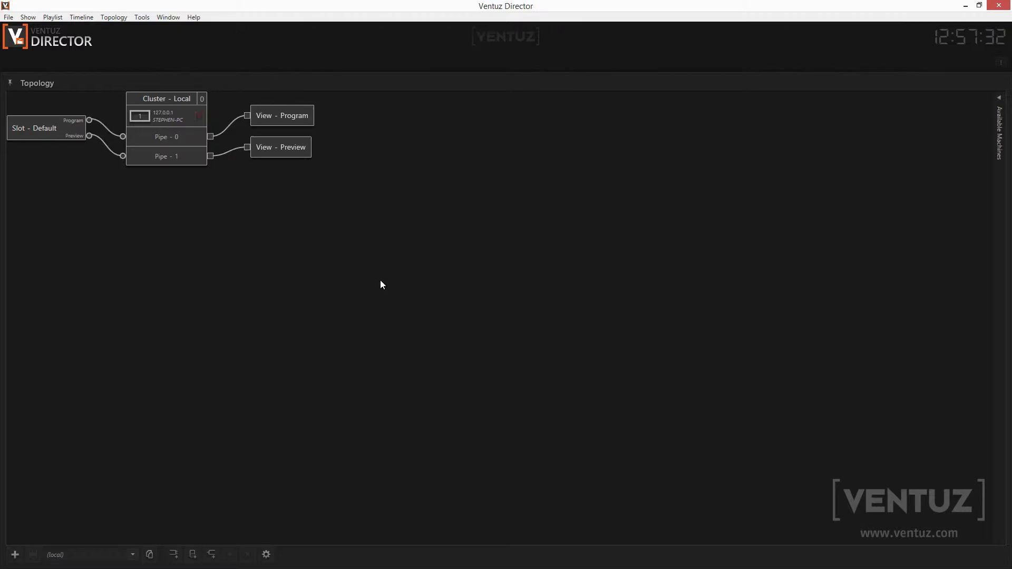
pyautogui.moveTo(382, 285); pyautogui.dragTo(628, 428)
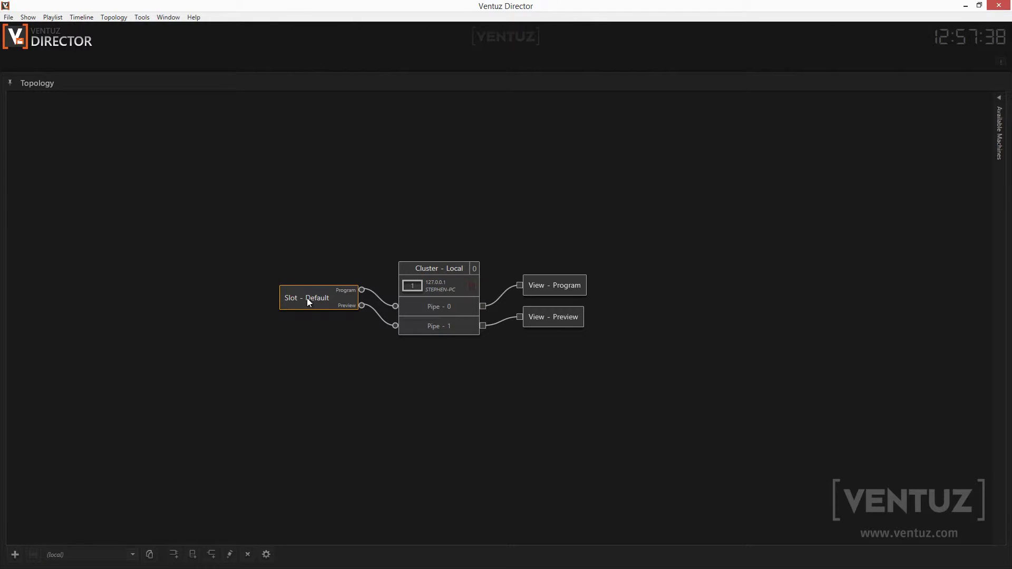
# Step: Move the Slot - Default node further left and nudge the Cluster - Local node slightly left
pyautogui.moveTo(307, 298); pyautogui.dragTo(273, 317)
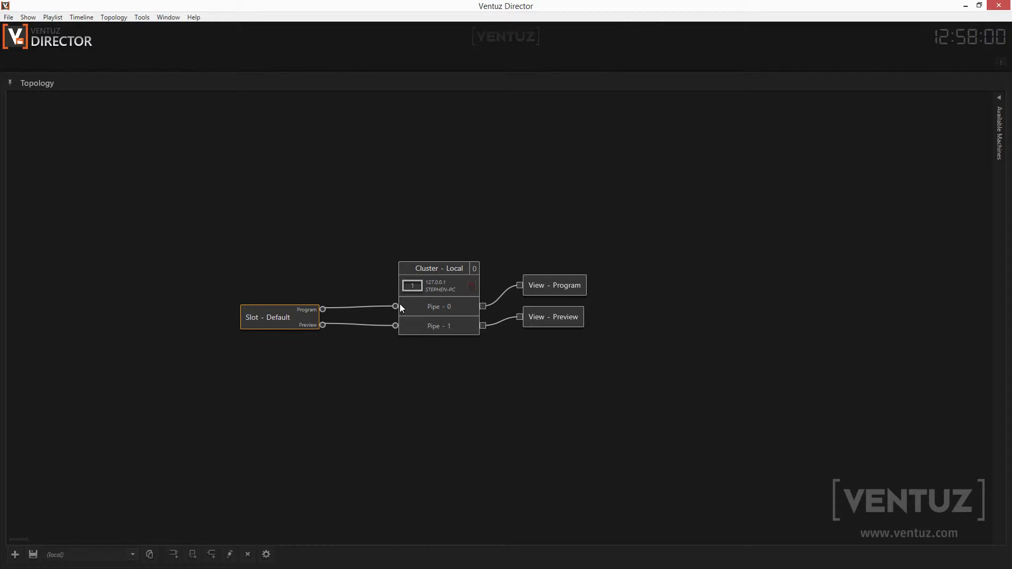
pyautogui.moveTo(449, 268); pyautogui.dragTo(433, 265)
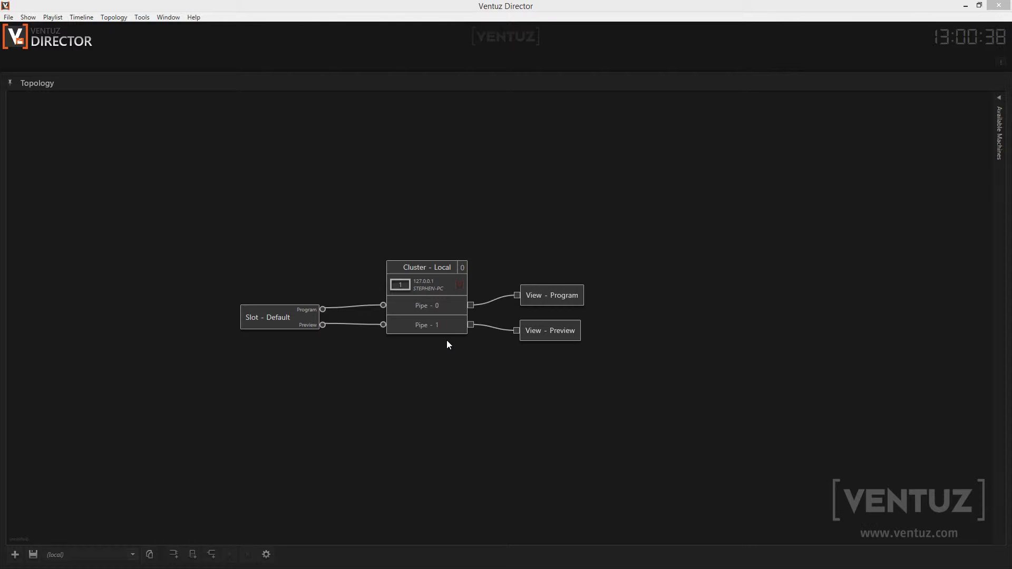
pyautogui.click(467, 303)
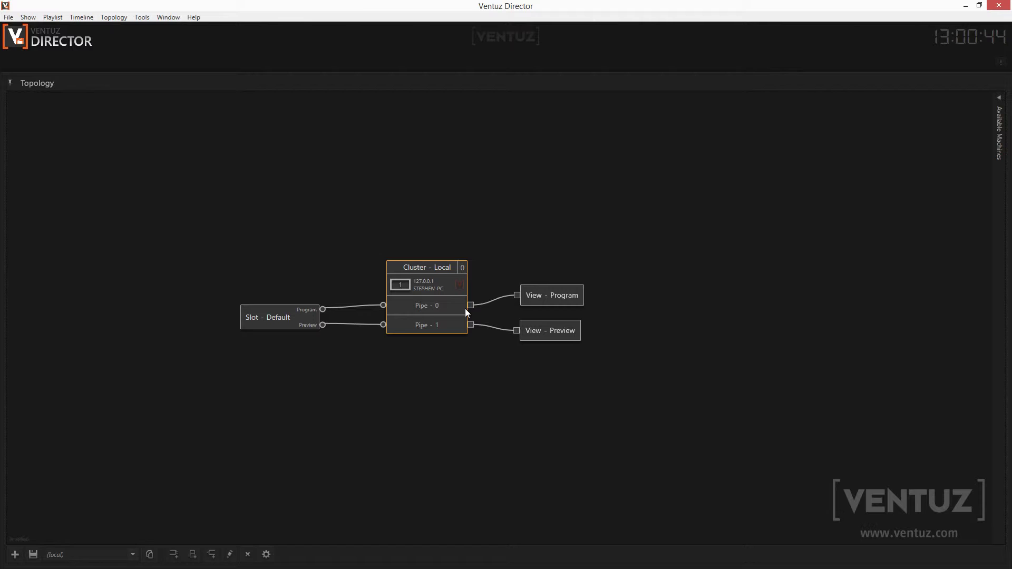
pyautogui.click(550, 333)
pyautogui.click(559, 298)
pyautogui.click(193, 554)
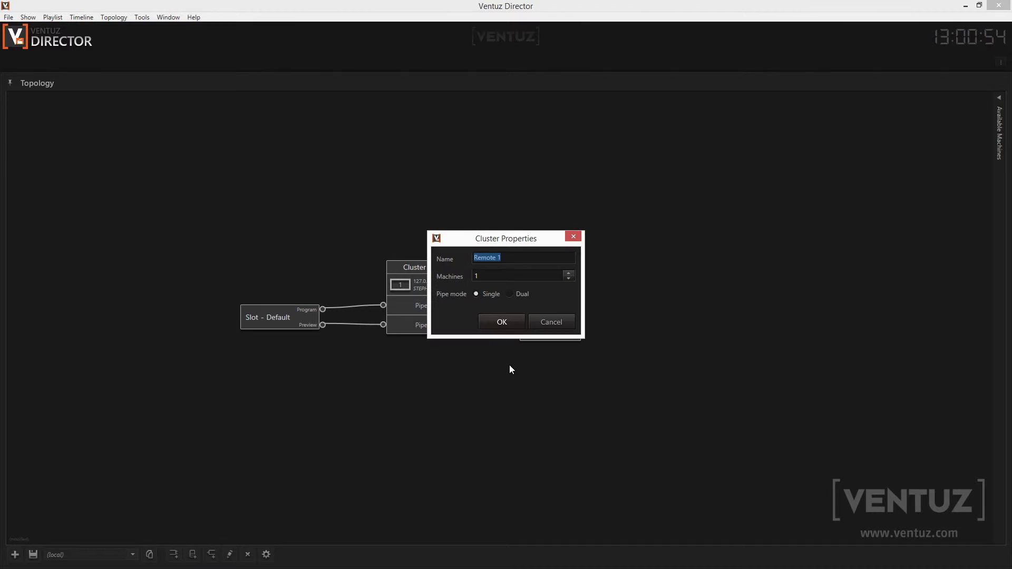
pyautogui.click(517, 295)
pyautogui.click(548, 322)
pyautogui.rightClick(427, 285)
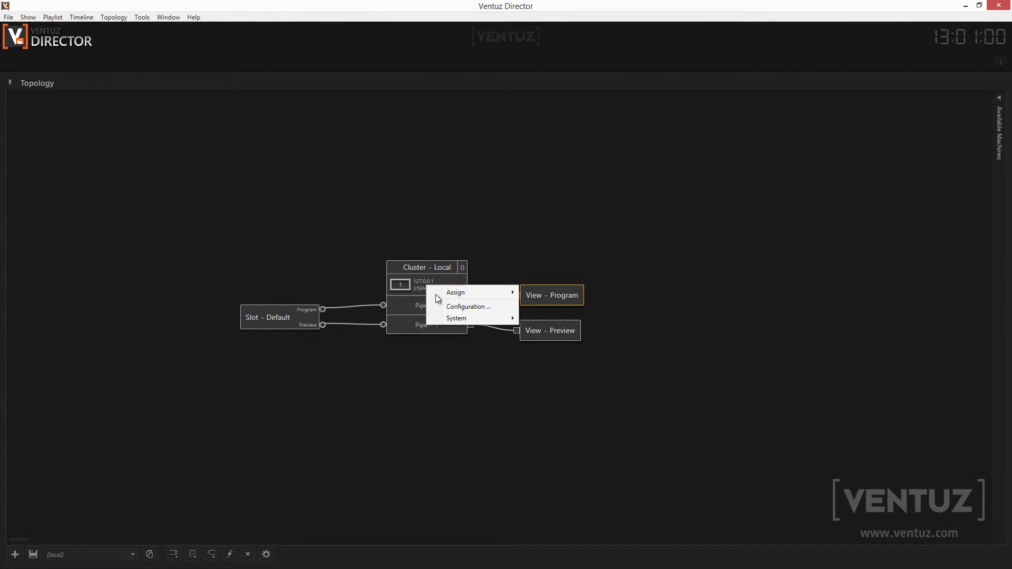
pyautogui.click(447, 306)
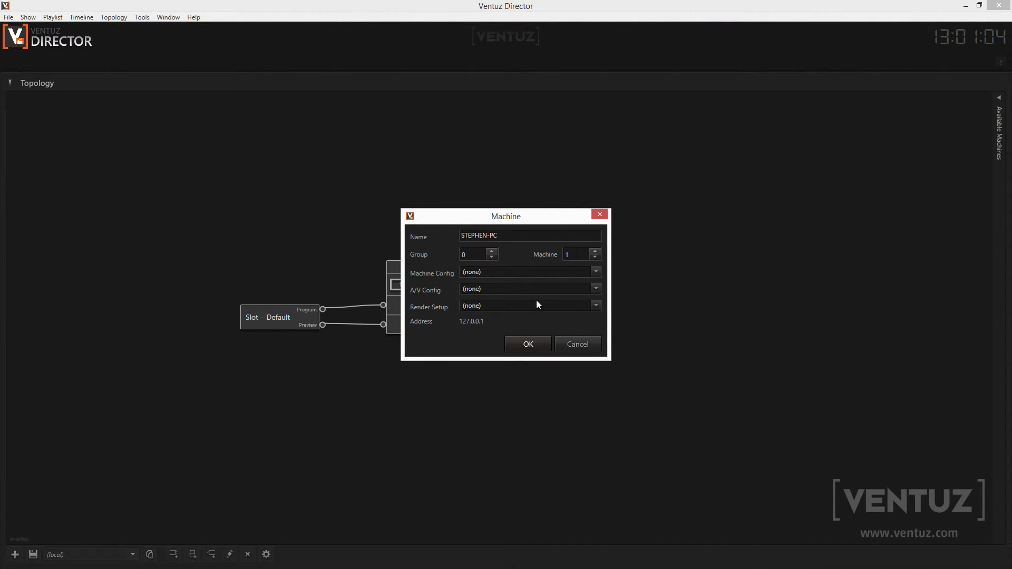
pyautogui.click(534, 343)
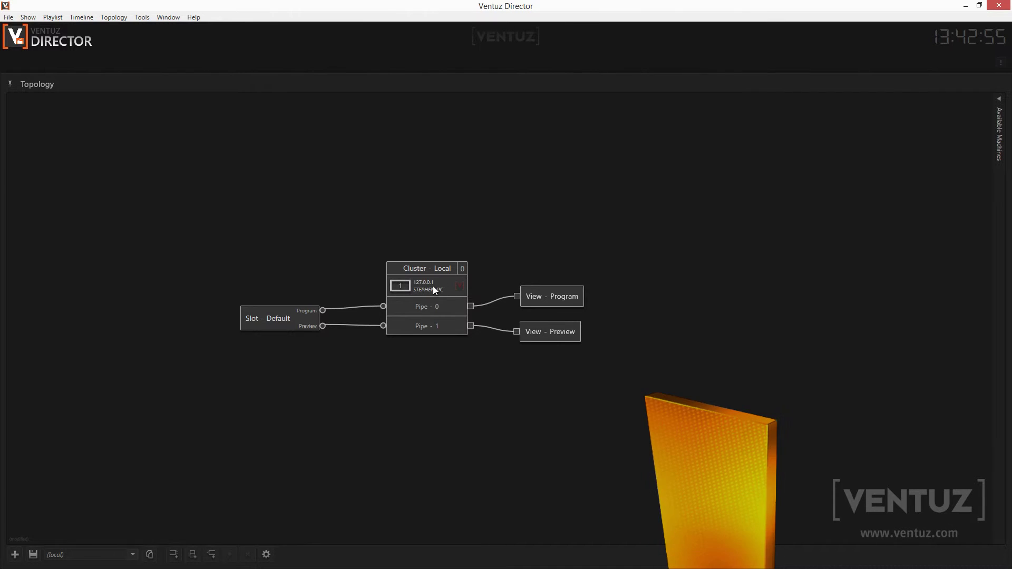
pyautogui.moveTo(427, 287)
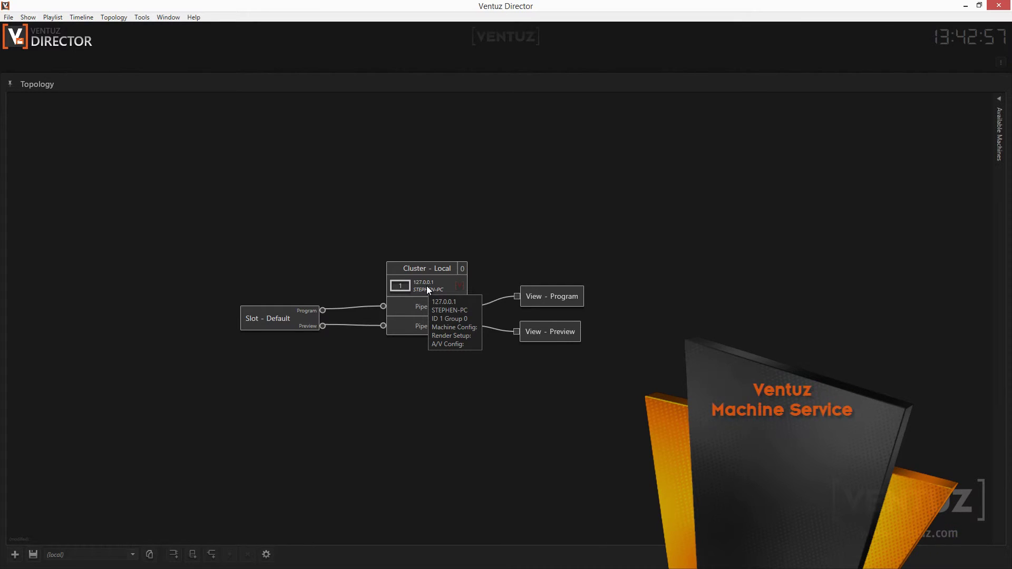
pyautogui.rightClick(427, 287)
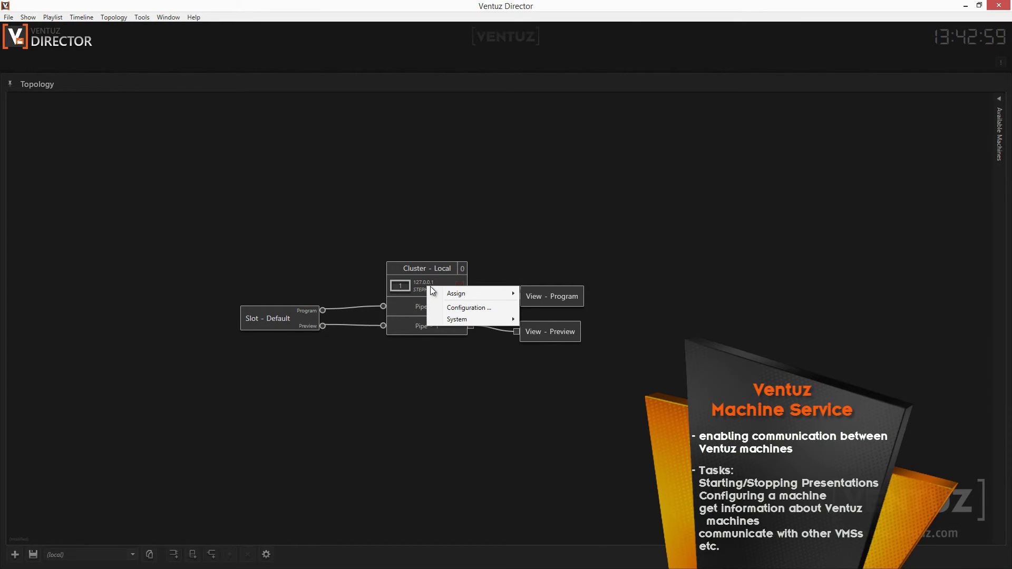
pyautogui.click(467, 307)
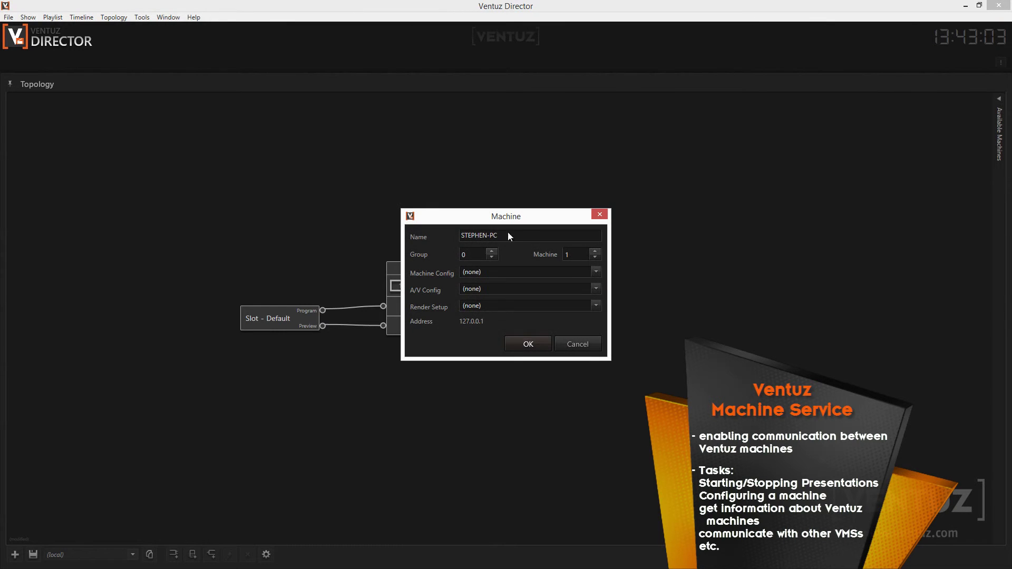
pyautogui.click(580, 345)
pyautogui.moveTo(441, 290)
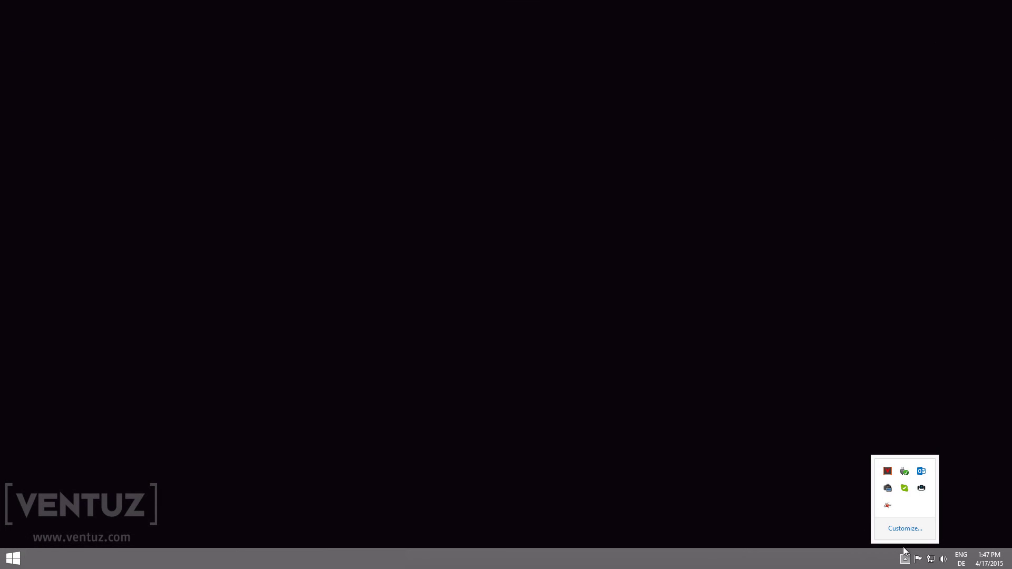
# Step: Run Scan Projects on the Ventuz Machine Service tray icon so it reports Ok, then reopen its menu
pyautogui.moveTo(894, 476)
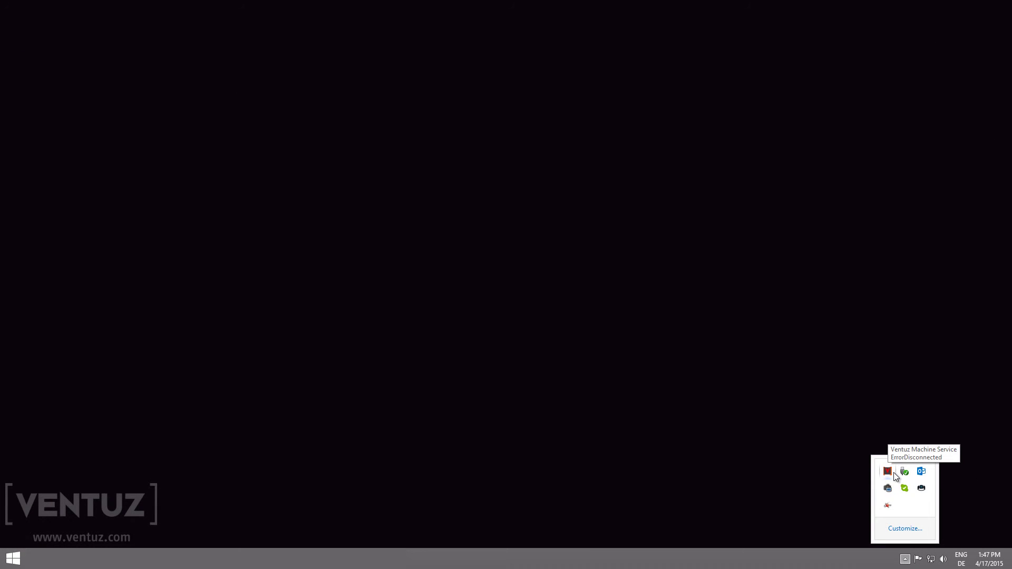
pyautogui.rightClick(892, 475)
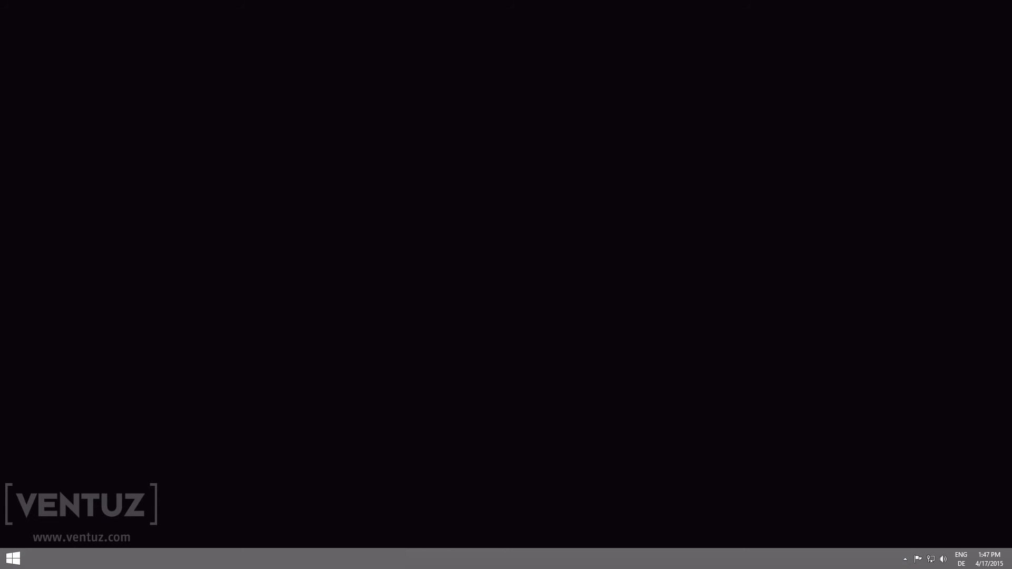
pyautogui.click(904, 558)
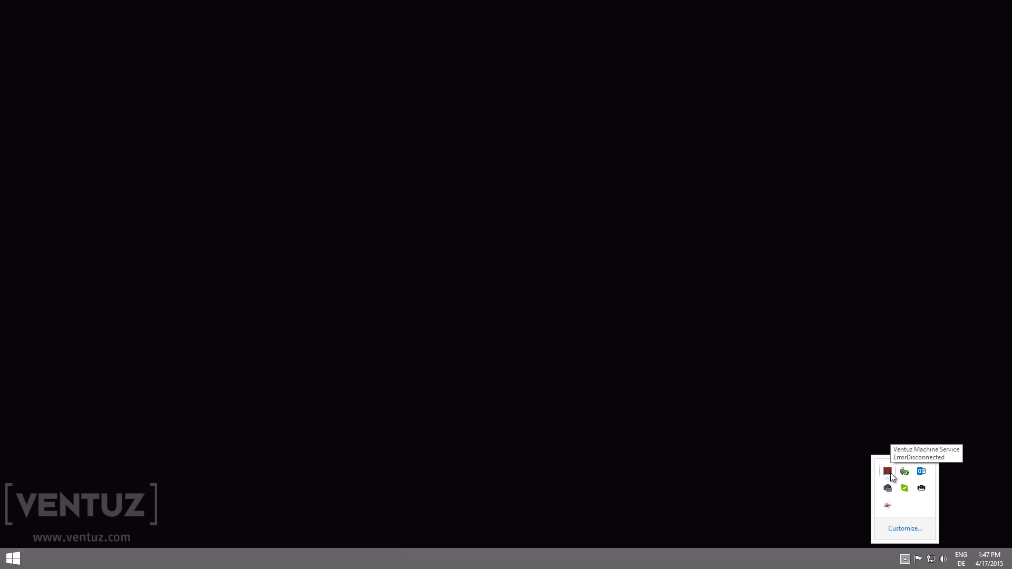
pyautogui.rightClick(891, 476)
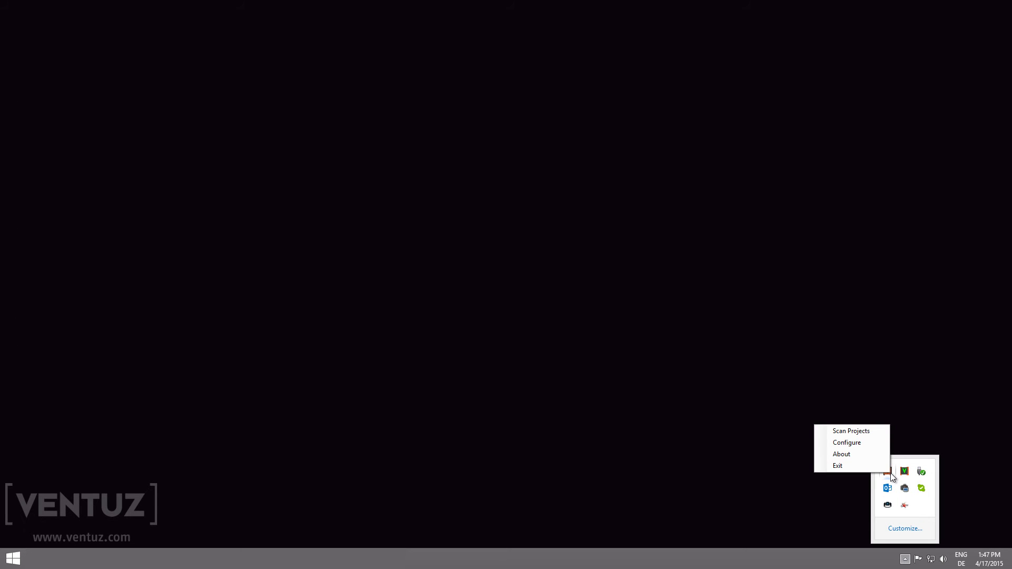
pyautogui.click(859, 433)
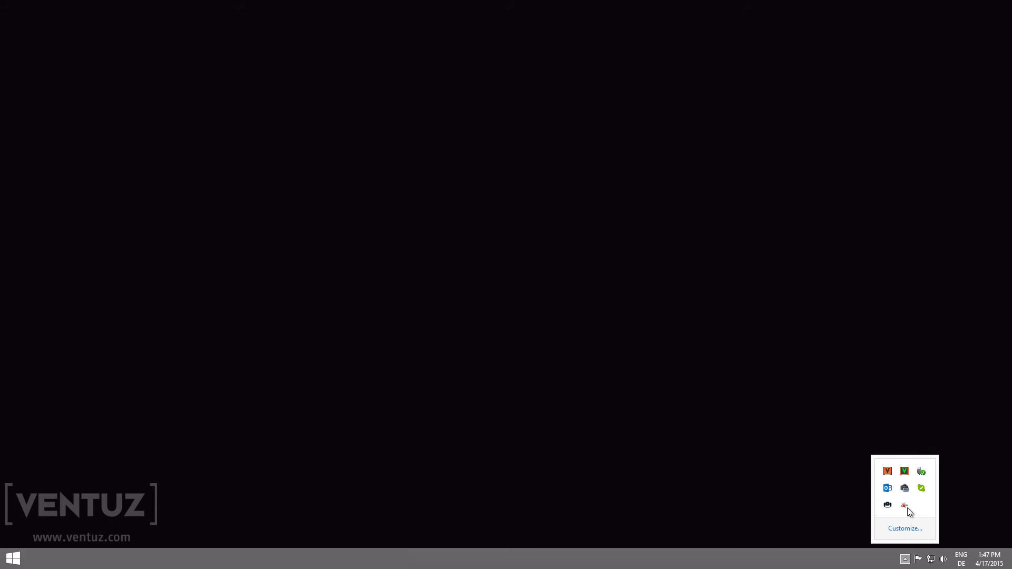
pyautogui.moveTo(904, 476)
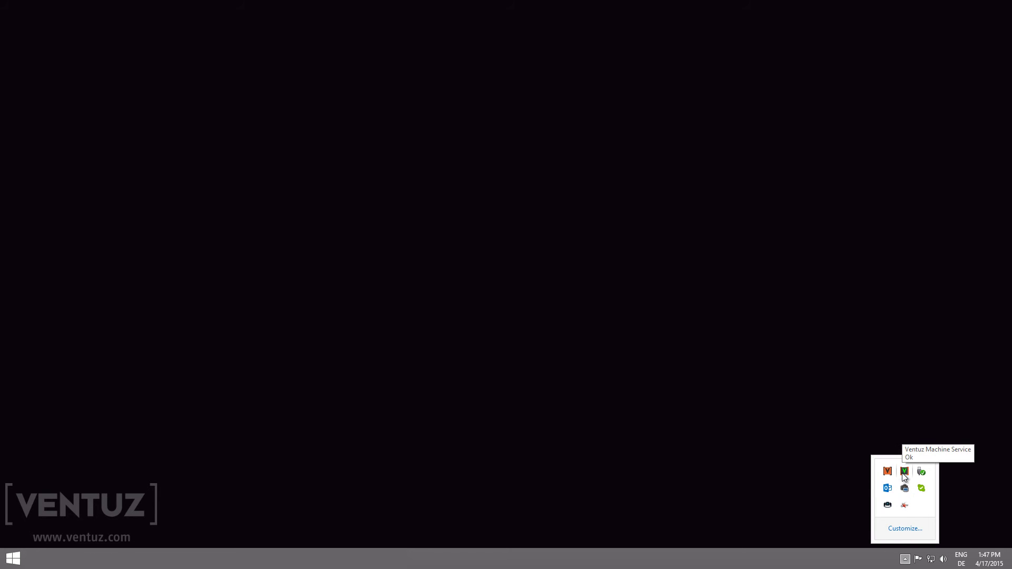
pyautogui.rightClick(904, 476)
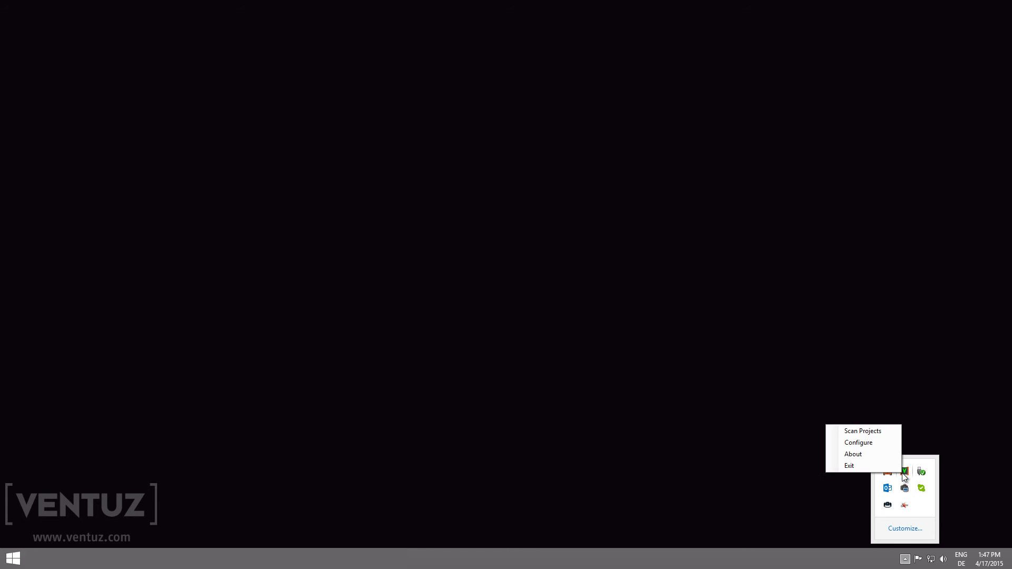
# Step: View the Machine Service project folder list, with the Ventuz4 Projects entry, and close it unchanged
pyautogui.click(872, 442)
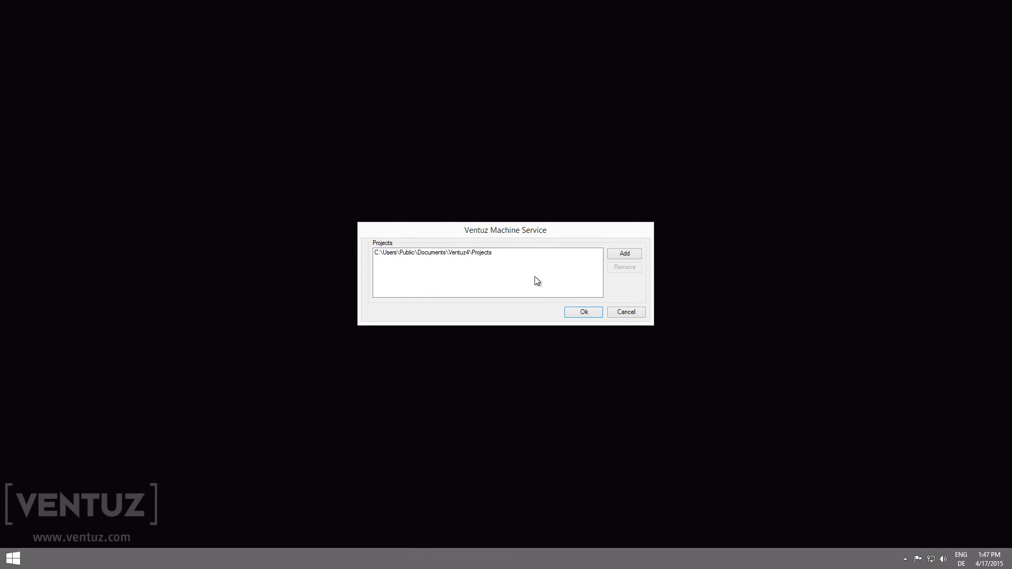
pyautogui.click(492, 254)
pyautogui.moveTo(511, 232); pyautogui.dragTo(581, 254)
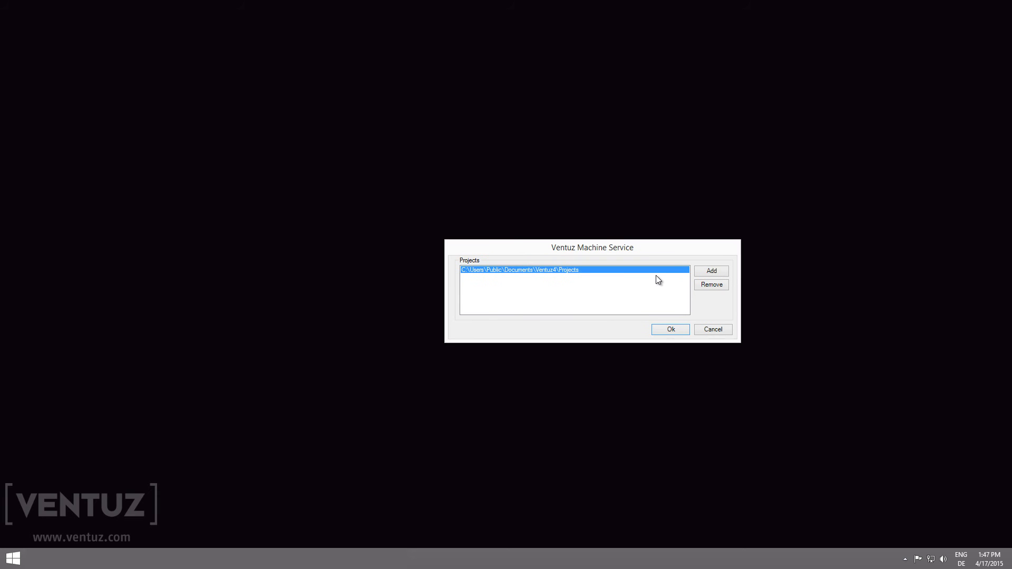
pyautogui.click(684, 329)
# Step: Rescan projects from the Ventuz Machine Service tray icon to return to Director connected to 127.0.0.1
pyautogui.click(905, 559)
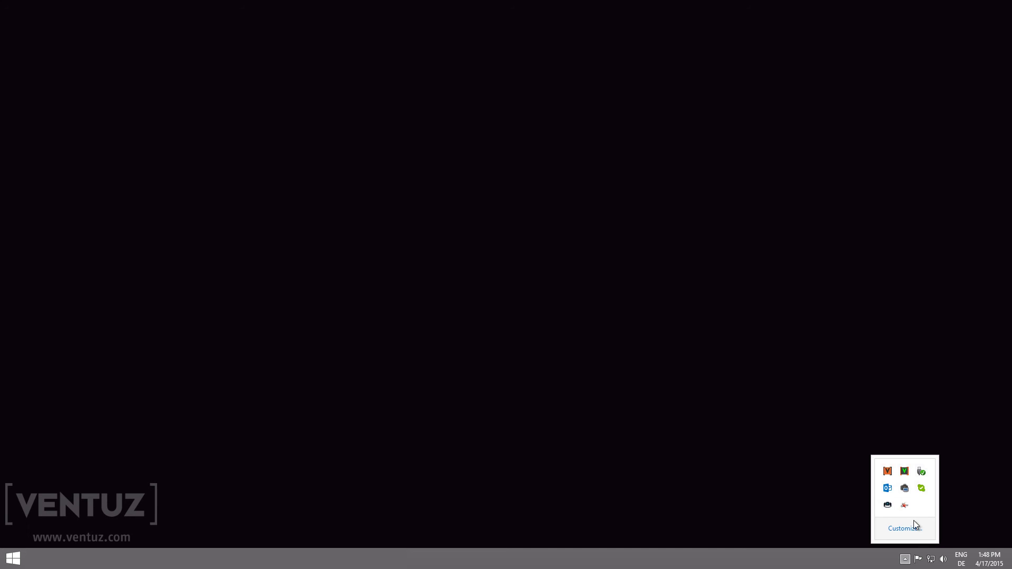
pyautogui.rightClick(904, 473)
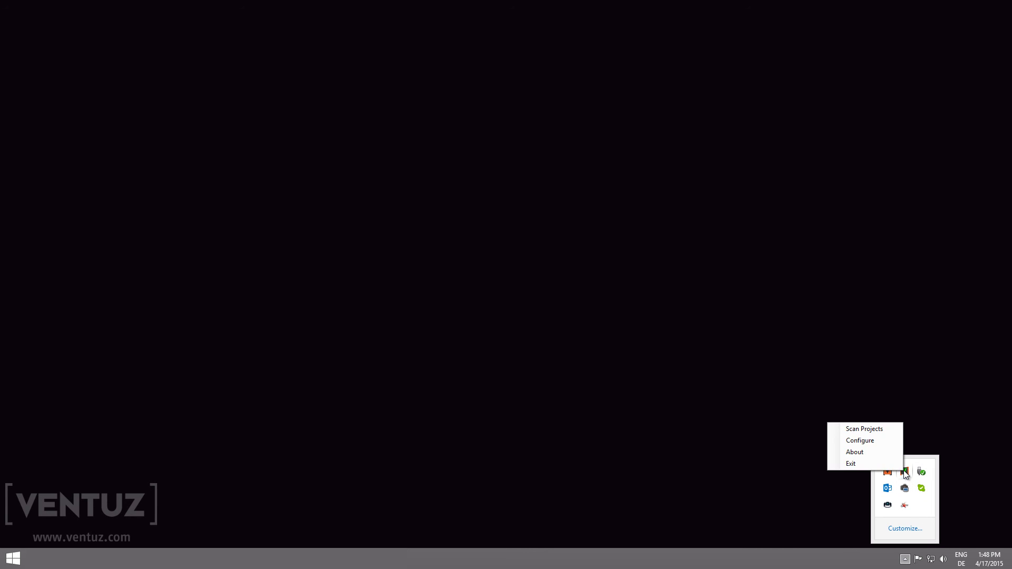
pyautogui.click(874, 430)
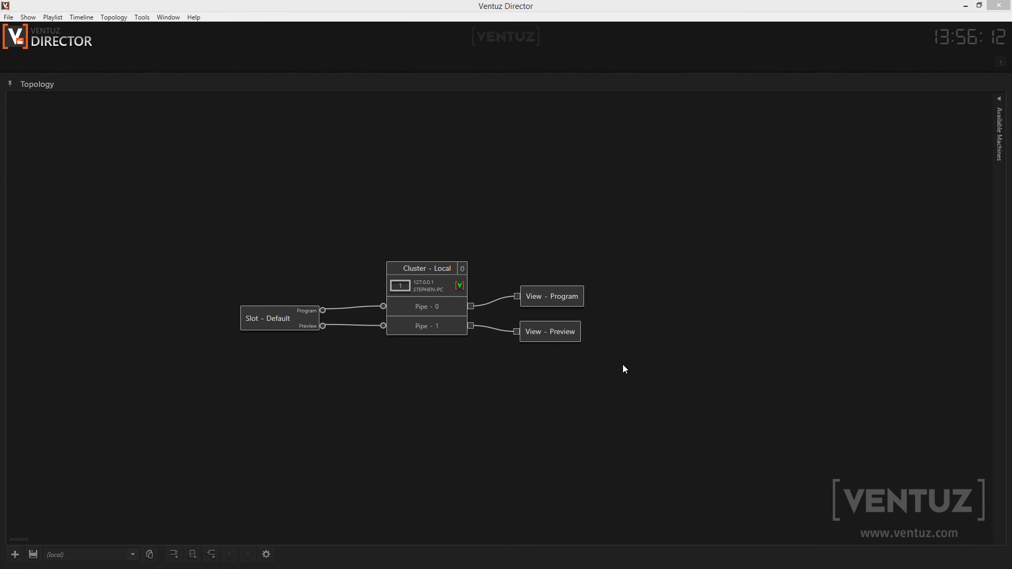